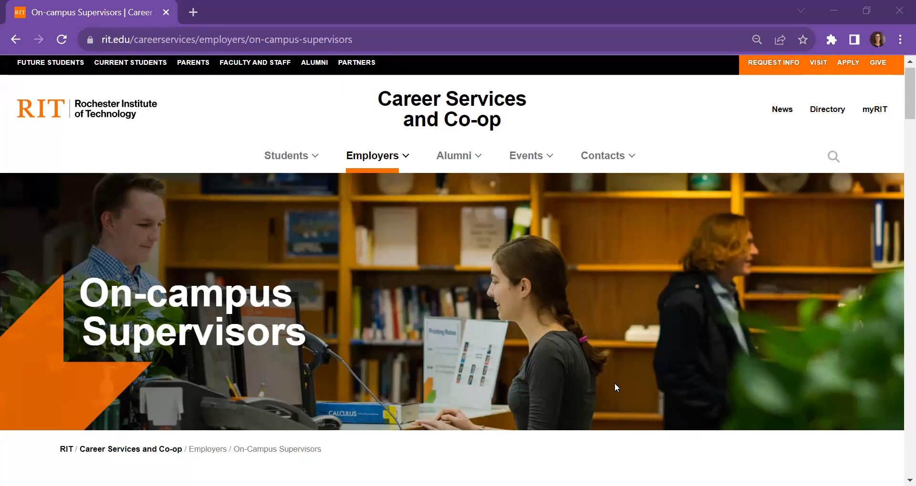
# Step: Look over the New Hire Process section of the On-campus Supervisors page and switch to the Student Hire Request application
pyautogui.scroll(-3, 615, 387)
pyautogui.scroll(-5, 615, 395)
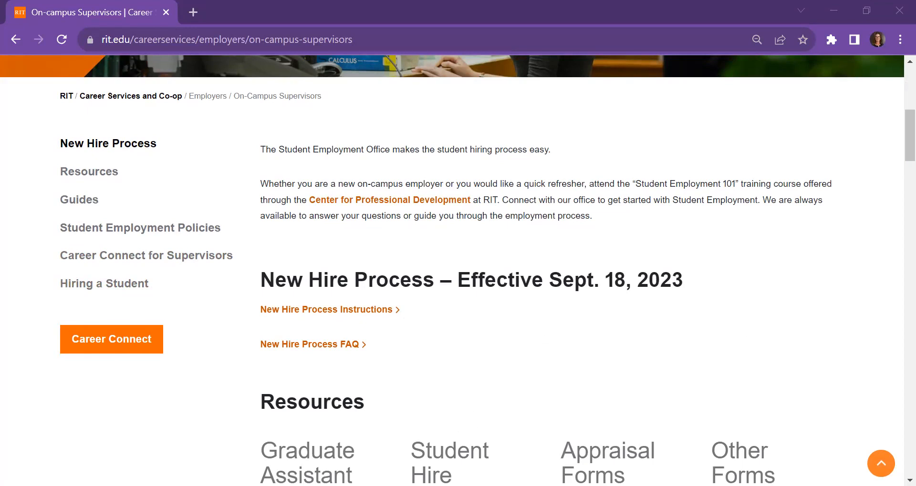
pyautogui.hotkey('alt', 'Tab')
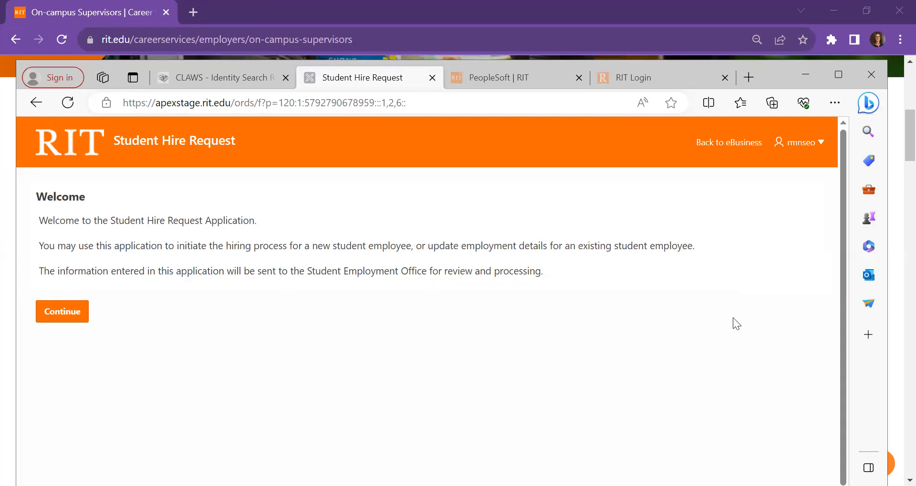
# Step: Start a student hire request and submit the new student employee's RIT University ID
pyautogui.click(69, 312)
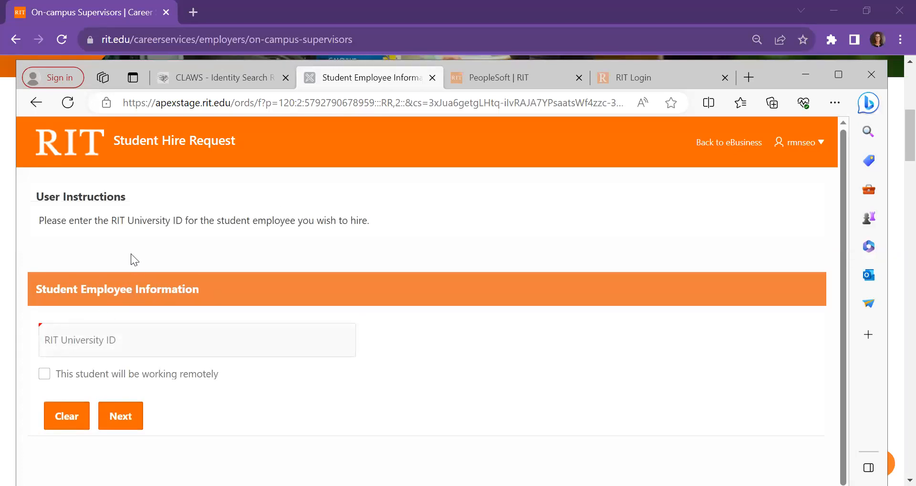
pyautogui.click(106, 339)
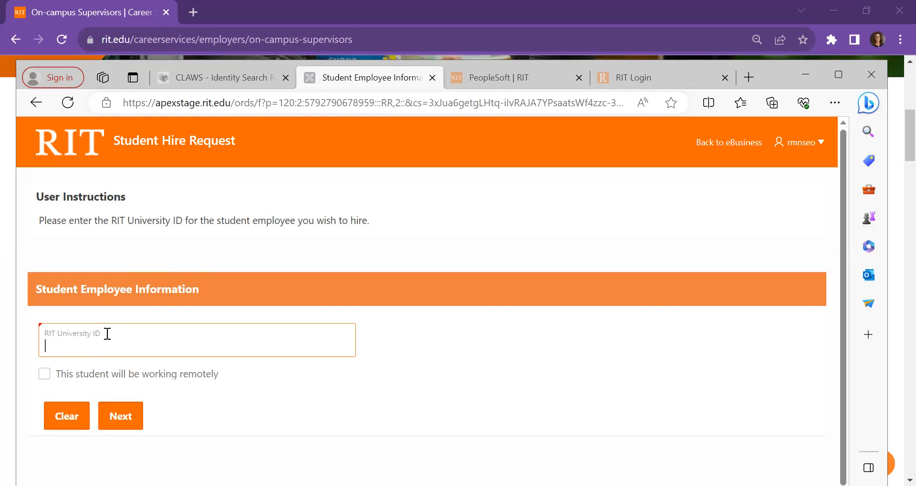
pyautogui.write('396')
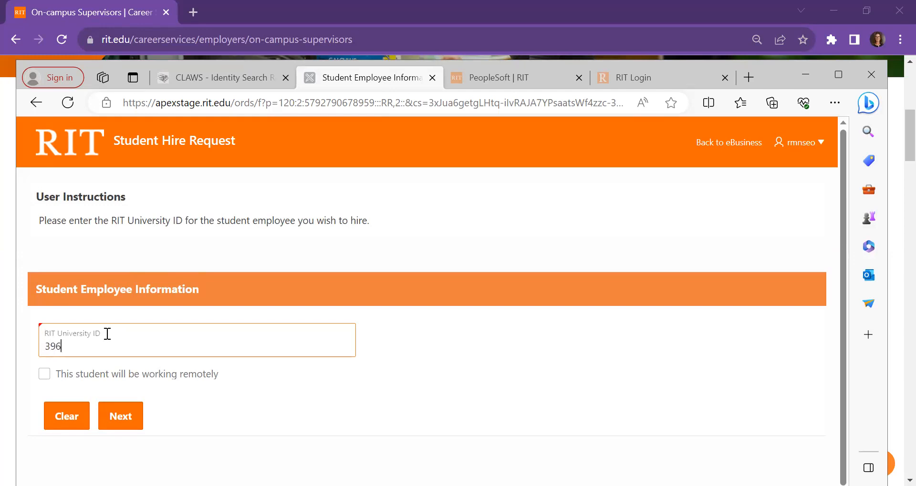
pyautogui.write('000120')
pyautogui.click(122, 420)
pyautogui.click(122, 419)
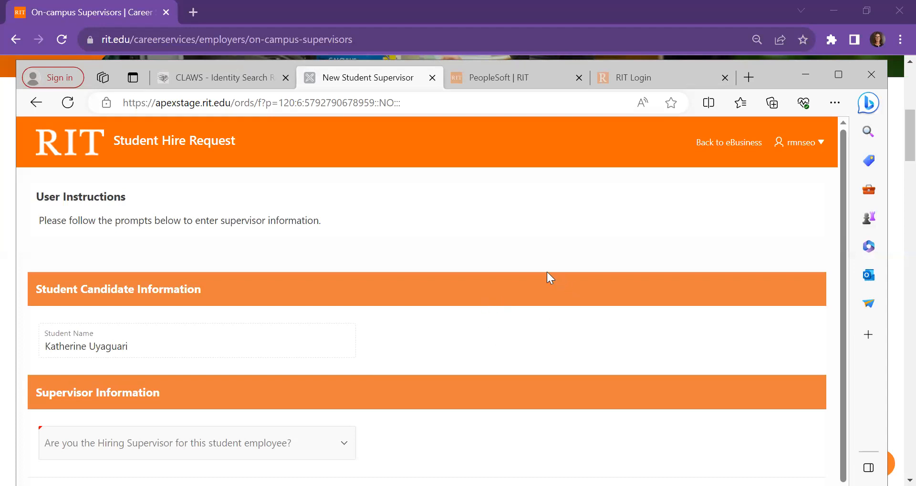
# Step: Answer Yes to being the student's hiring supervisor and submit the request without choosing a direct supervisor
pyautogui.scroll(-1, 535, 259)
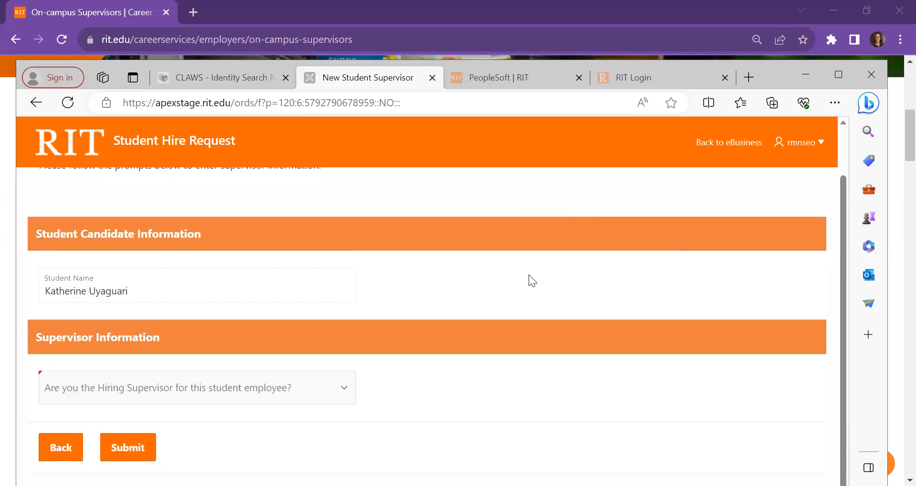
pyautogui.click(195, 396)
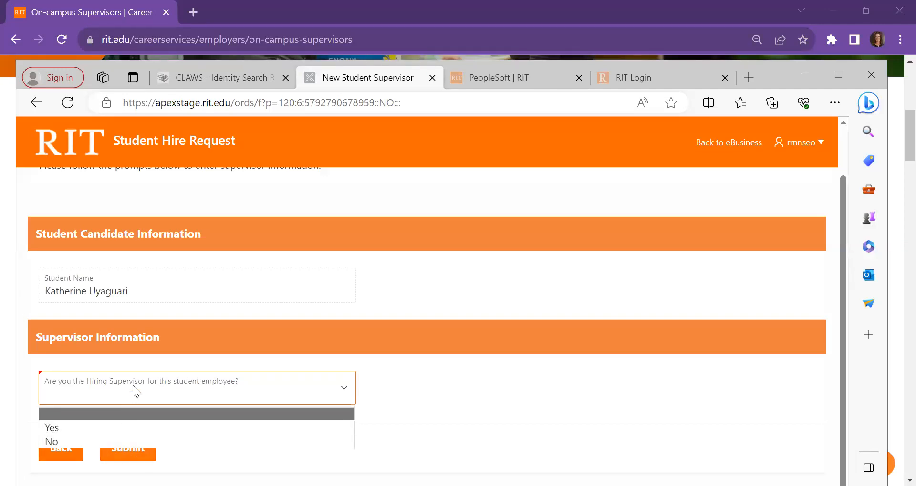
pyautogui.click(107, 428)
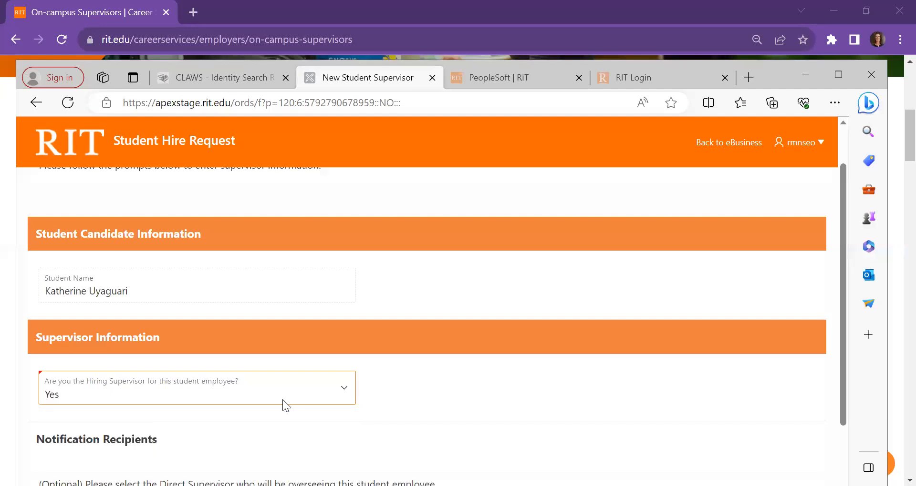
pyautogui.scroll(-3, 418, 385)
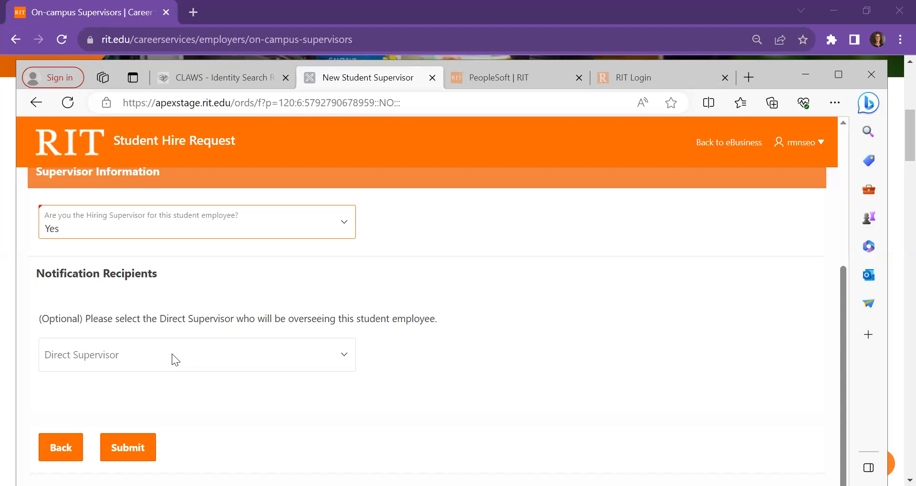
pyautogui.click(125, 450)
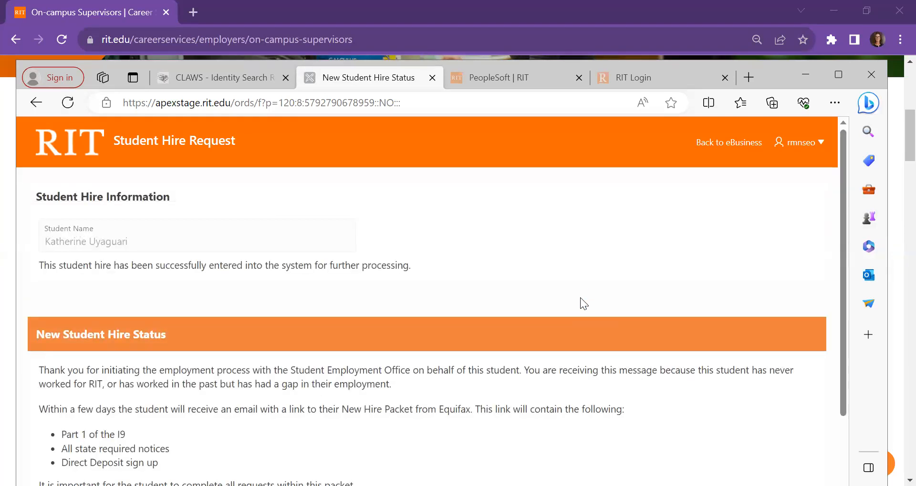
# Step: Review the New Student Hire Status instructions and return to the application's home page
pyautogui.scroll(-1, 590, 291)
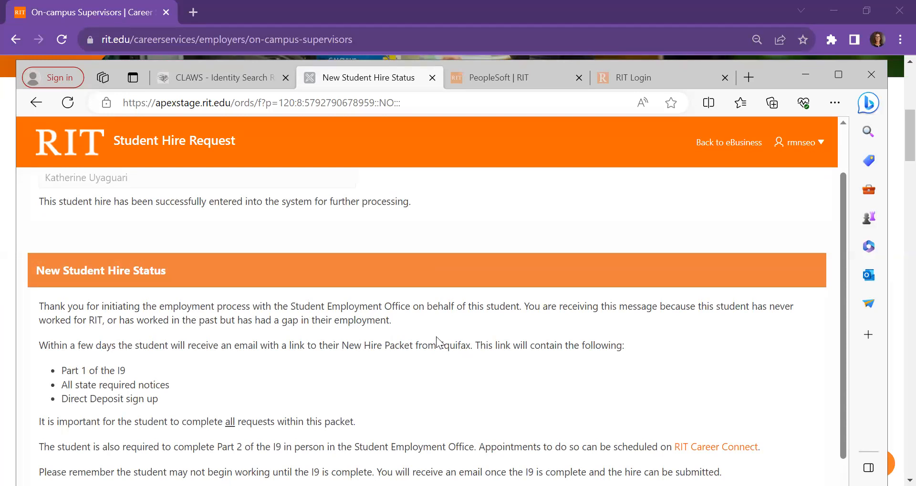
pyautogui.scroll(-1, 405, 299)
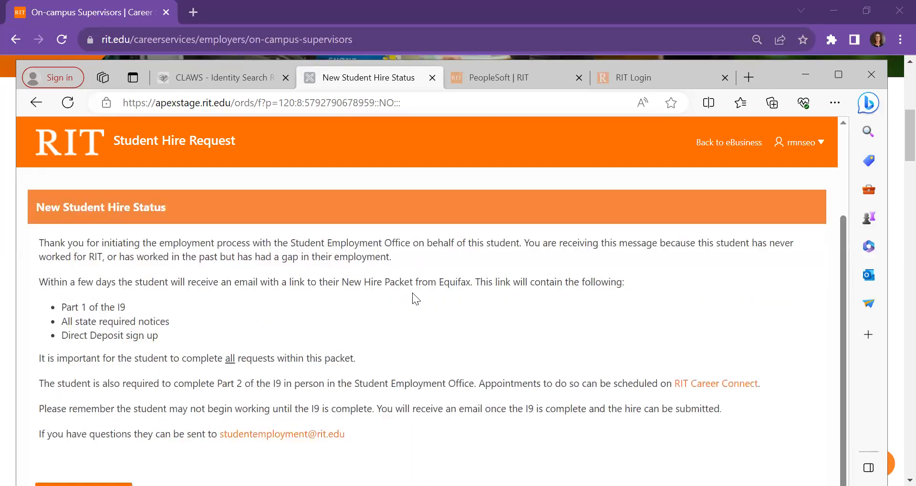
pyautogui.scroll(-1, 416, 299)
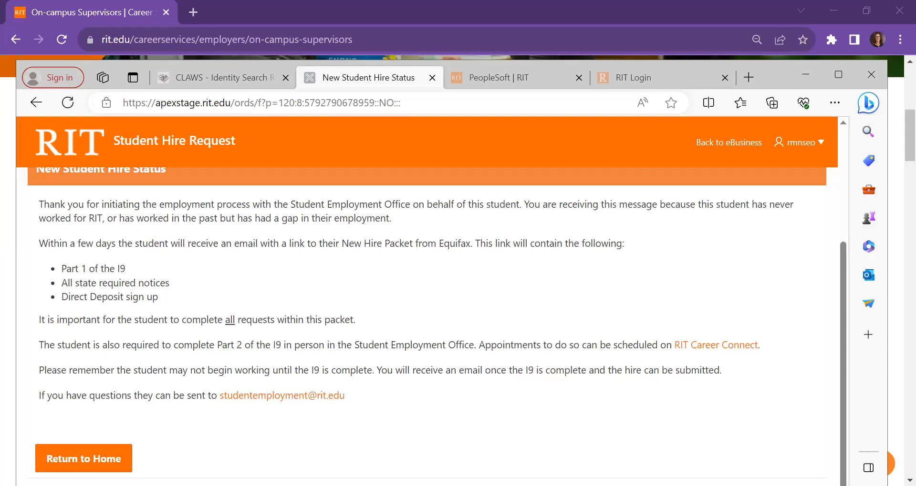
pyautogui.click(83, 459)
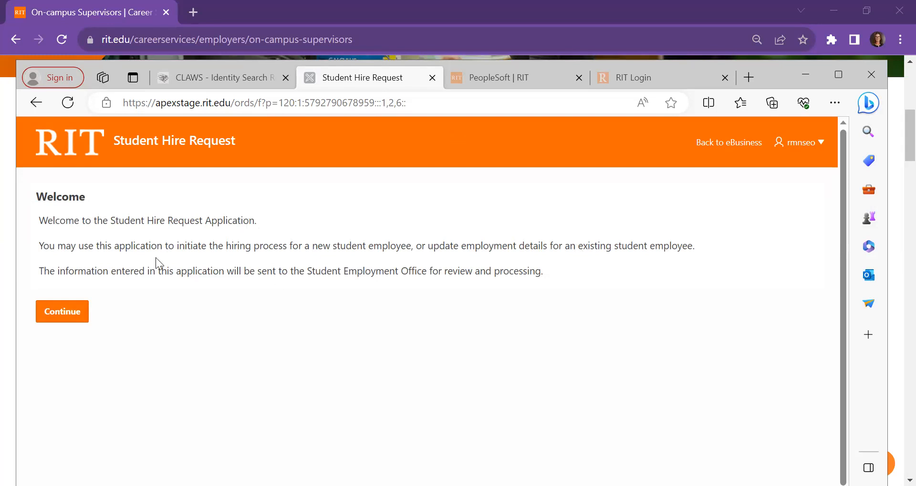
# Step: Start another hire request and submit the existing student employee's RIT University ID
pyautogui.click(63, 316)
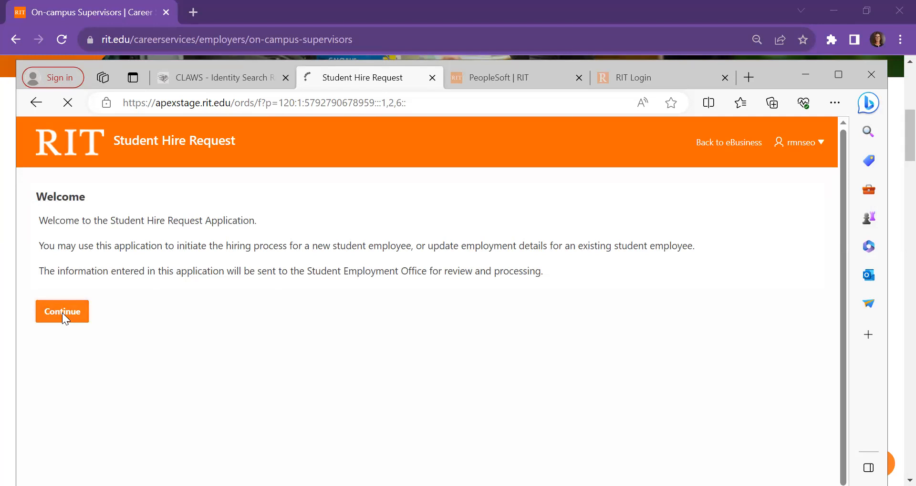
pyautogui.click(139, 338)
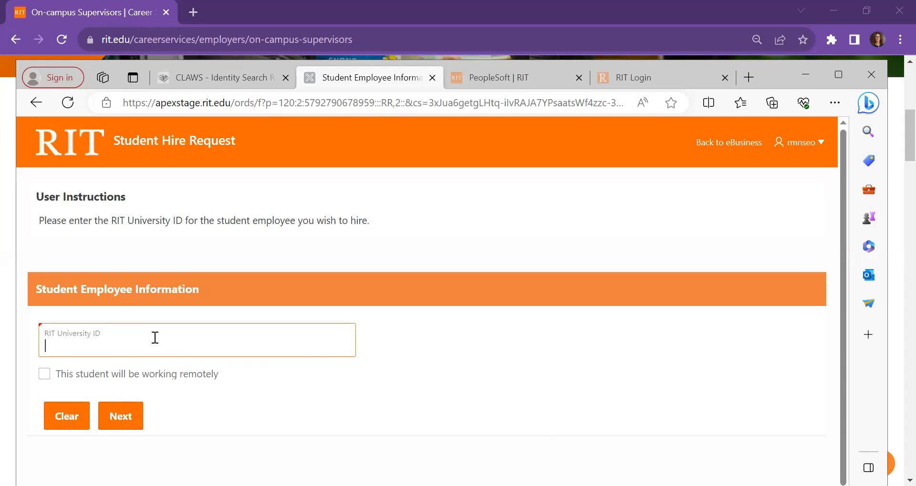
pyautogui.click(121, 419)
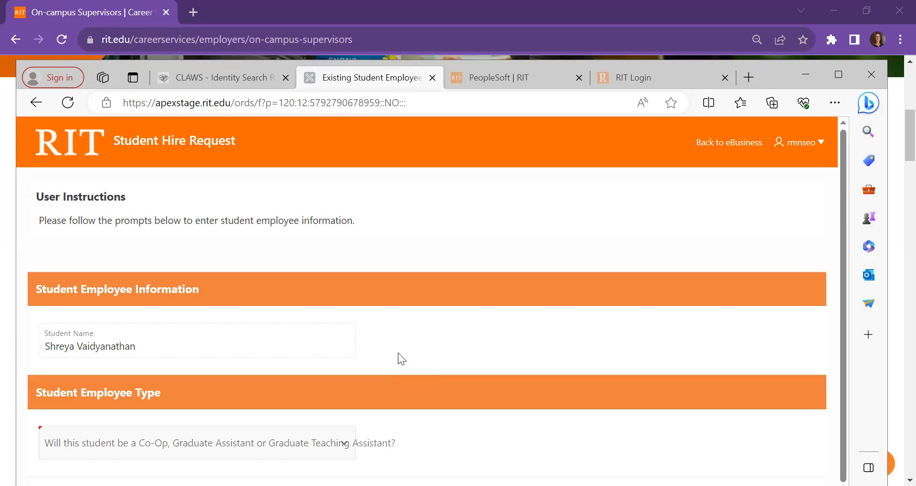
# Step: Answer No to the Co-Op, Graduate Assistant or Graduate Teaching Assistant question and continue to the FWS information form
pyautogui.scroll(-1, 477, 367)
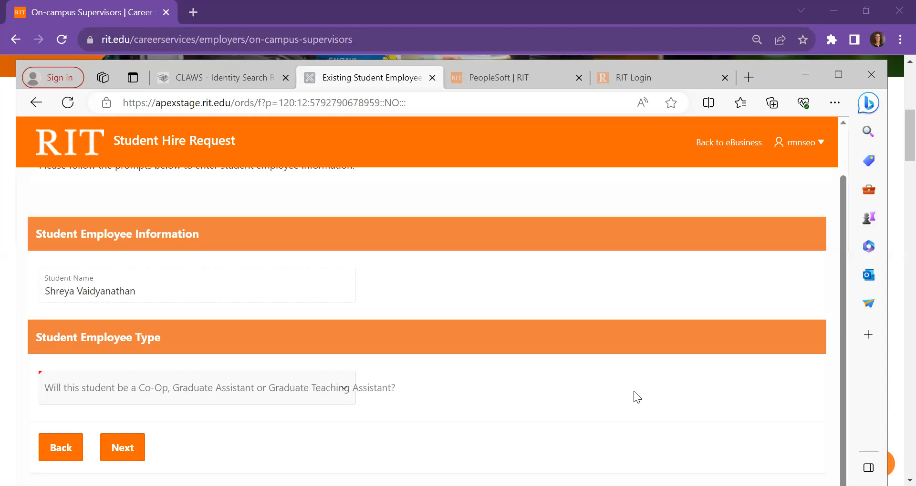
pyautogui.click(220, 390)
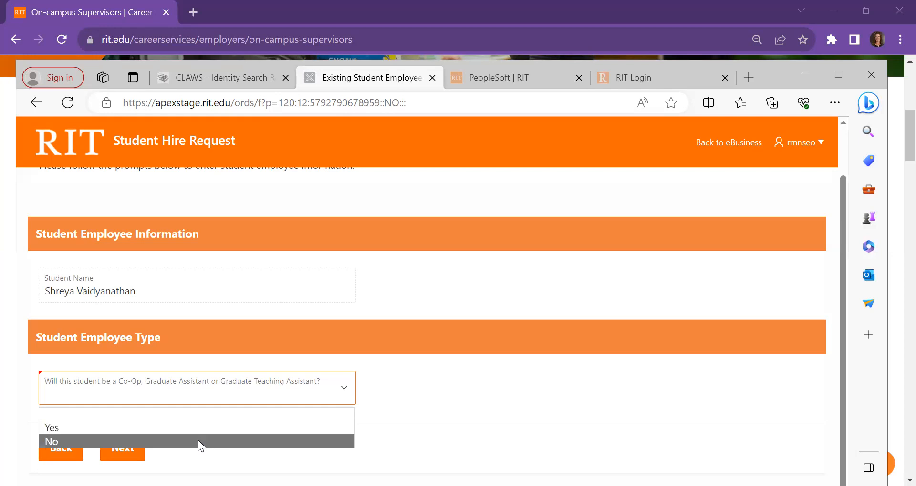
pyautogui.click(128, 444)
pyautogui.click(127, 450)
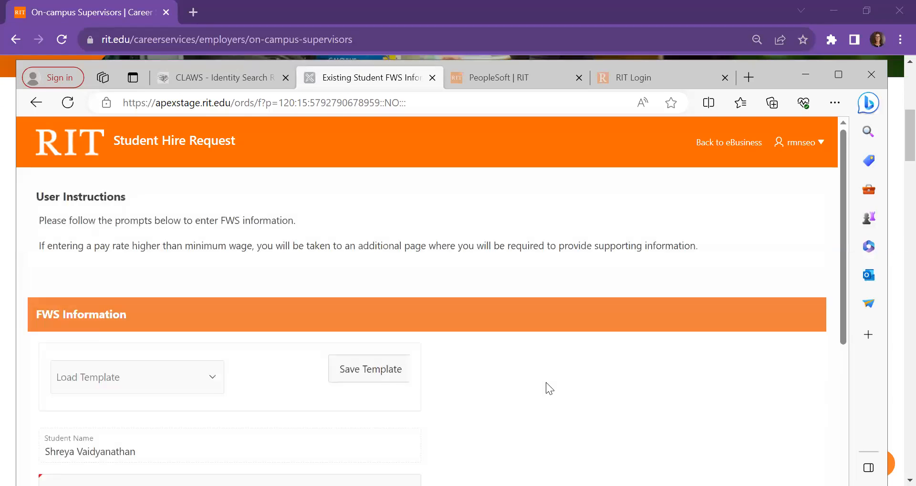
# Step: Enter Student Worker as the job title in the FWS information form
pyautogui.scroll(-4, 573, 395)
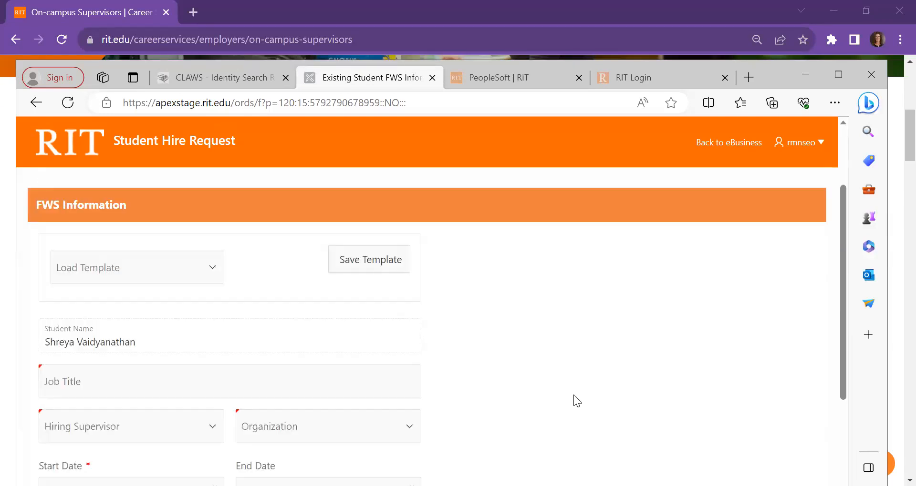
pyautogui.scroll(-1, 574, 390)
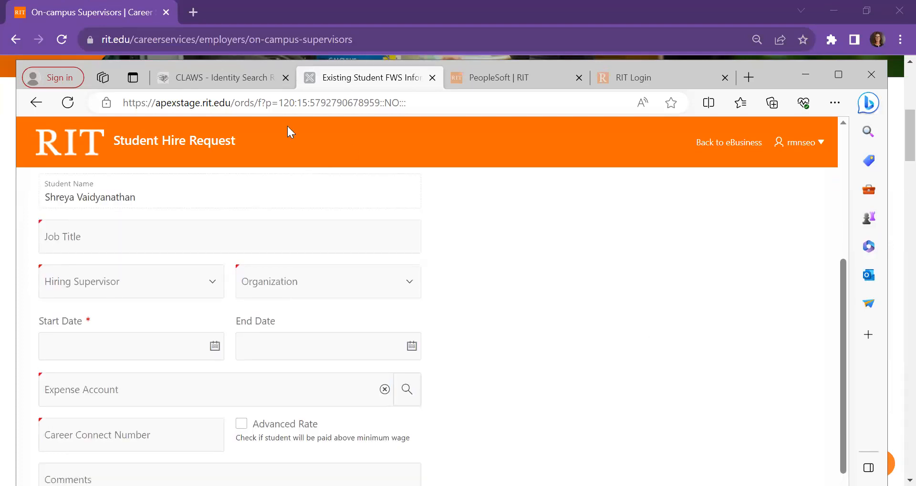
pyautogui.click(104, 244)
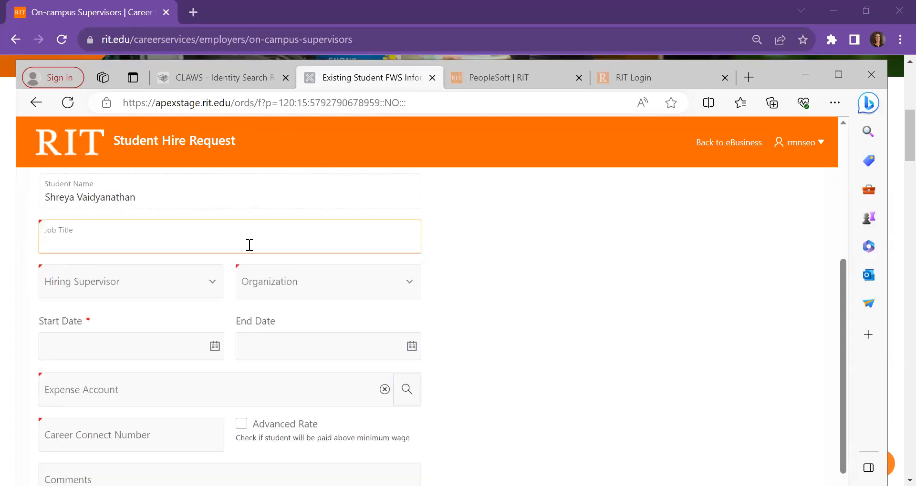
pyautogui.write('Student Worker')
# Step: Choose the hiring supervisor's name for the existing student's hire request
pyautogui.click(135, 284)
pyautogui.scroll(-6, 161, 202)
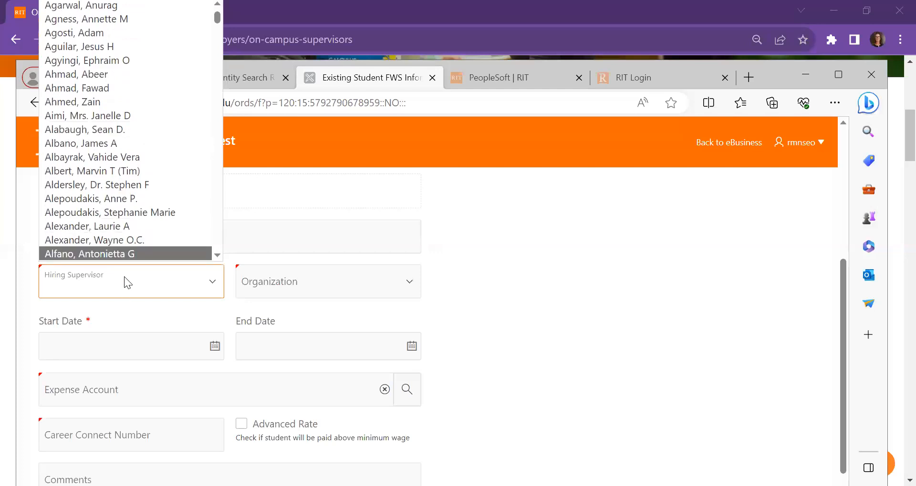
pyautogui.click(118, 290)
pyautogui.write('nem')
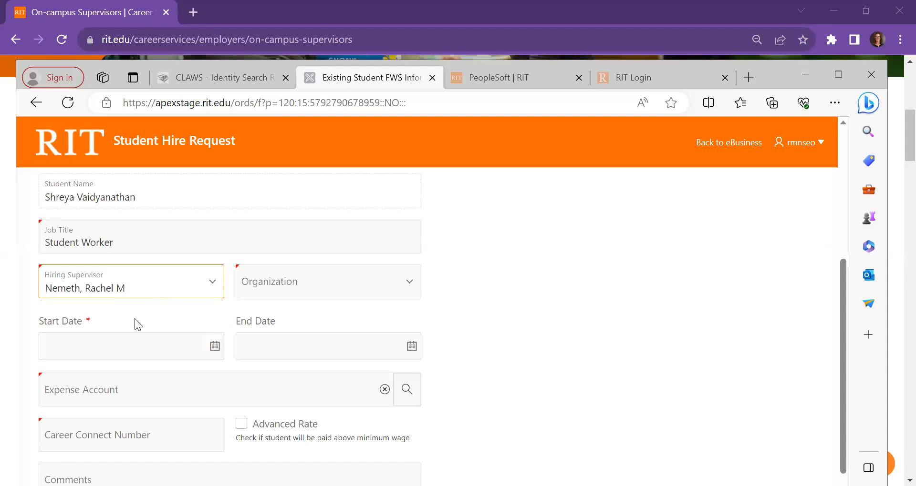
# Step: Set the organization to Office of Co-op Education & Career Services
pyautogui.click(288, 288)
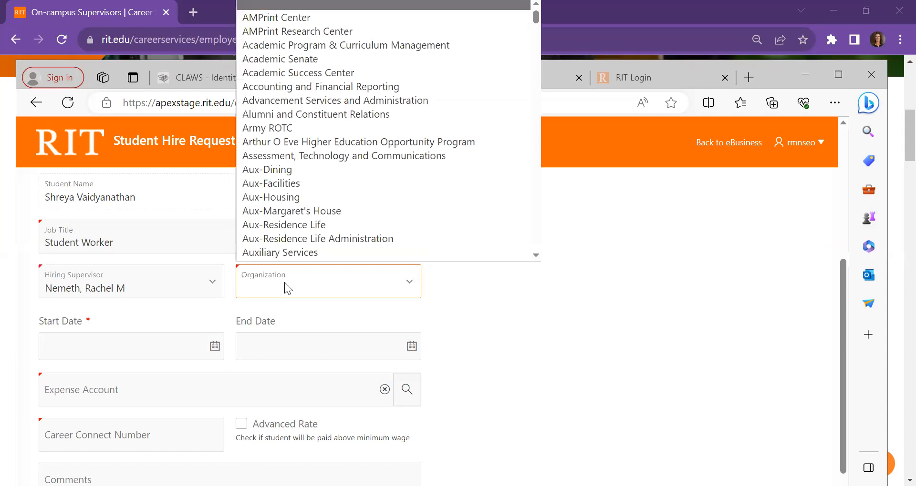
pyautogui.scroll(-3, 312, 186)
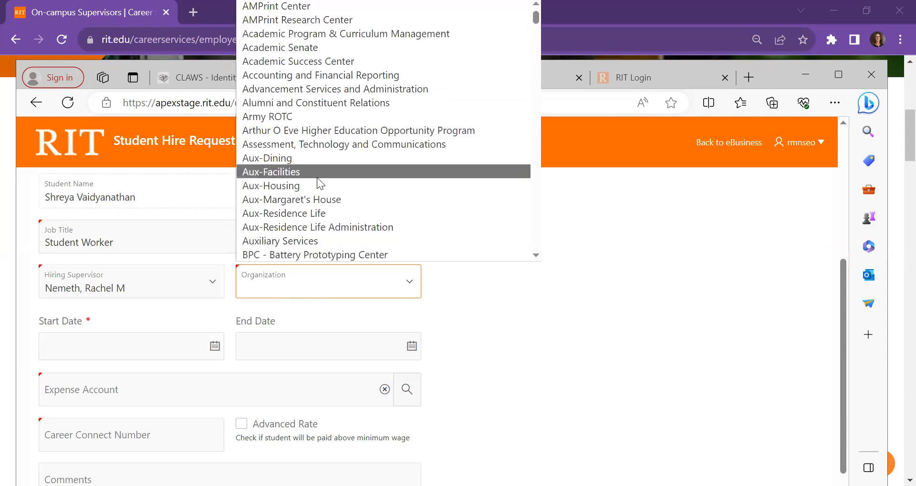
pyautogui.click(304, 287)
pyautogui.press('o')
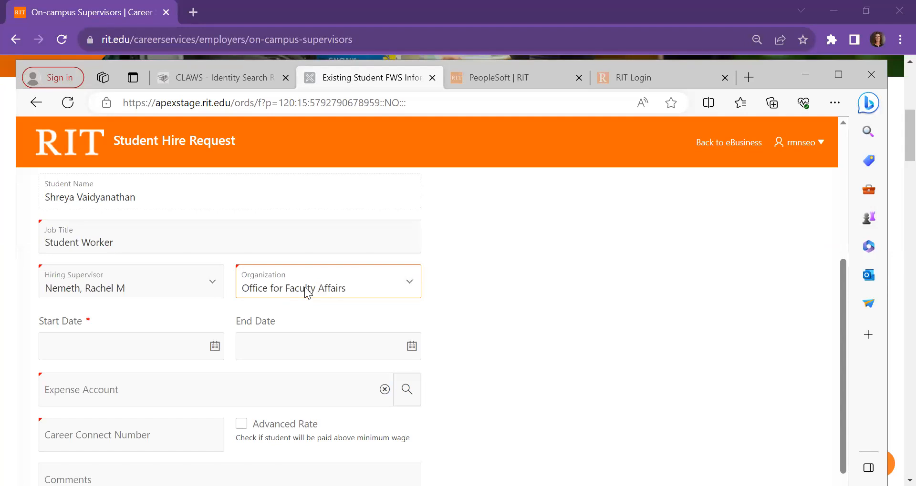
pyautogui.click(308, 292)
pyautogui.scroll(-2, 317, 242)
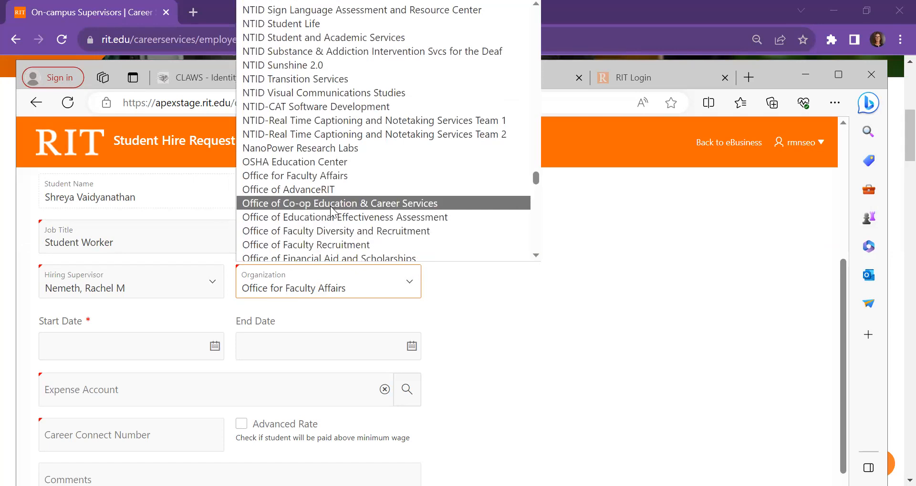
pyautogui.click(330, 203)
# Step: Set the start date to 14-SEP-2023 and leave the end date blank
pyautogui.click(134, 352)
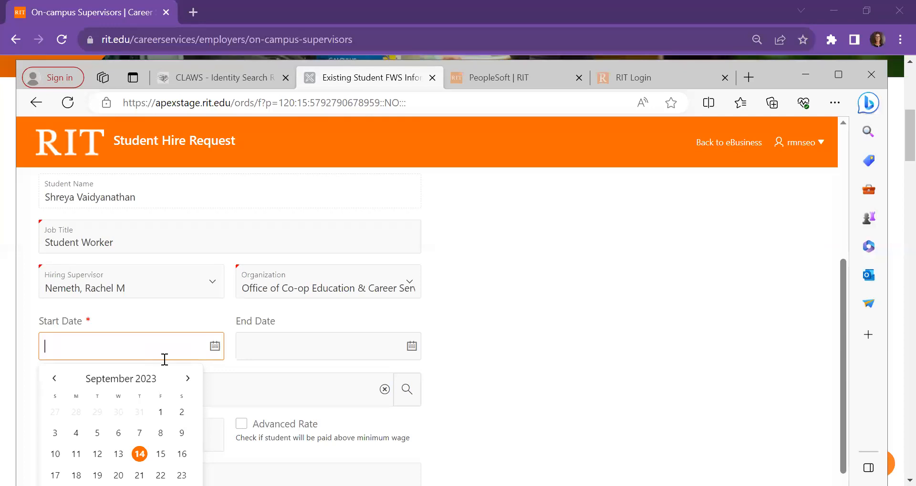
pyautogui.click(139, 455)
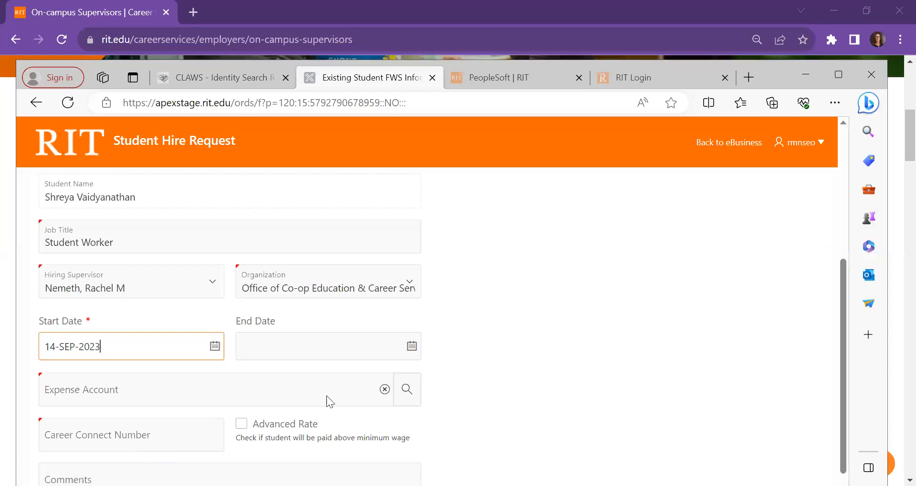
pyautogui.click(296, 341)
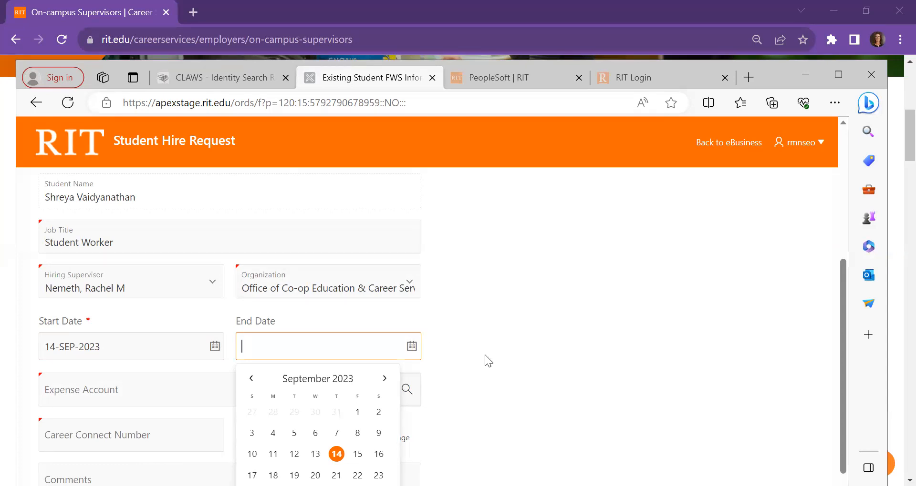
pyautogui.click(506, 327)
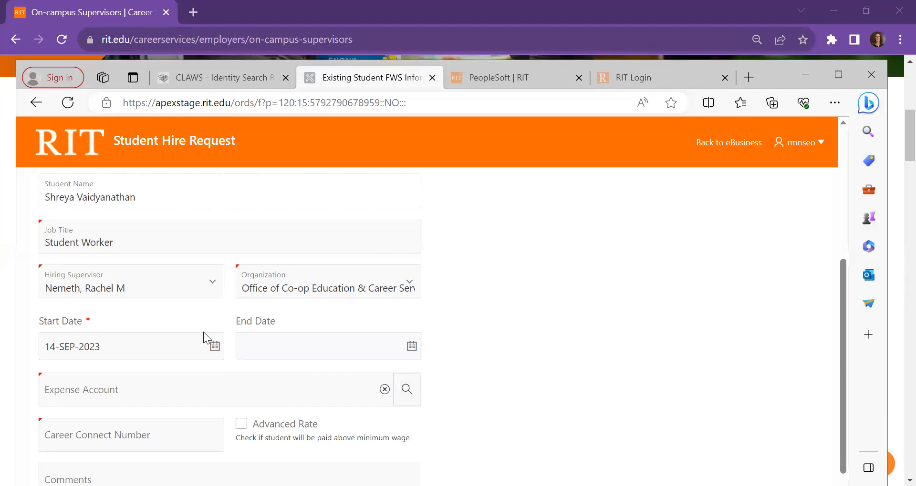
# Step: Search the expense accounts for department 61400 and choose the Career Svcs, Co-op & SEO account whose project description is NONE
pyautogui.click(115, 390)
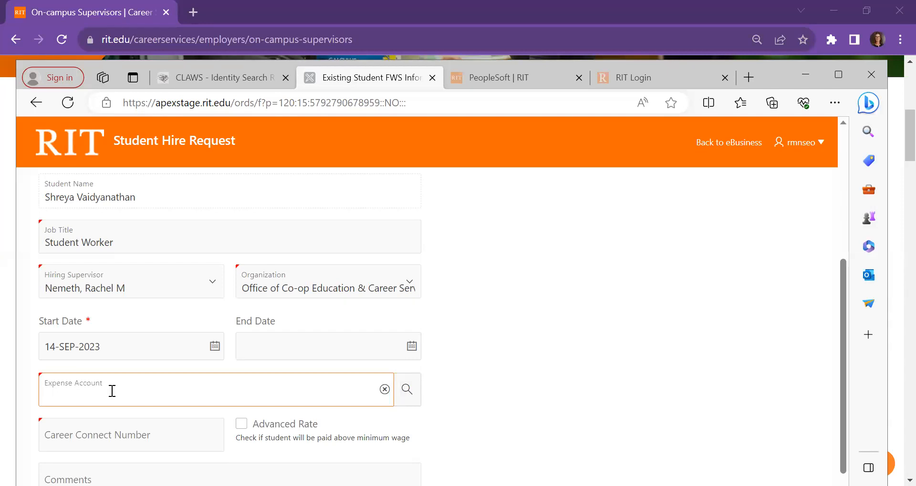
pyautogui.write('61400')
pyautogui.press('Return')
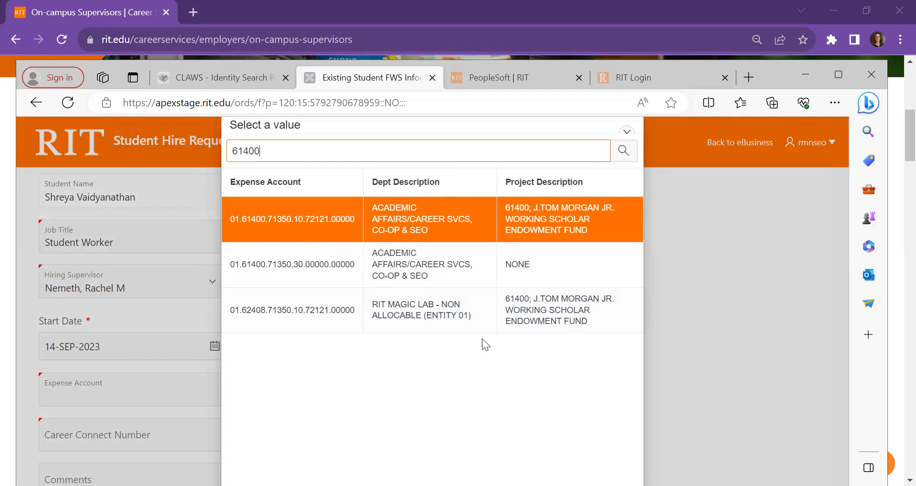
pyautogui.click(325, 269)
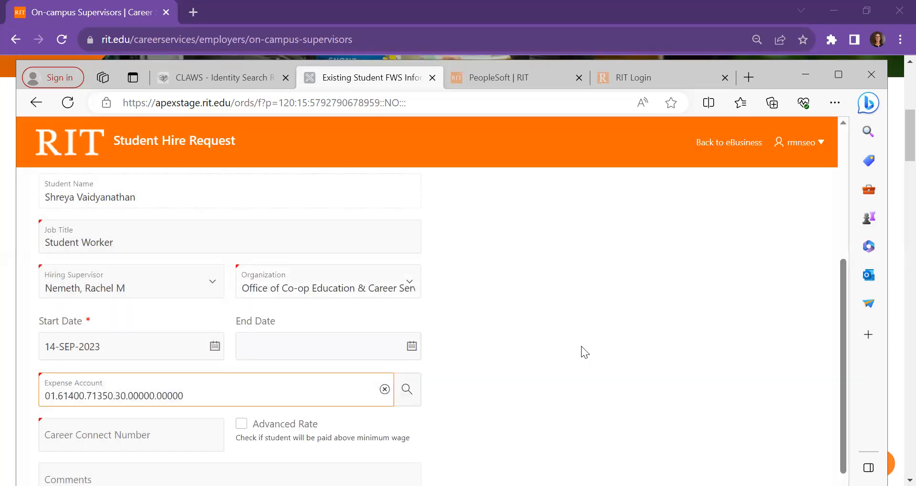
# Step: Enter 112233 as the Career Connect Number in the existing student's hire request
pyautogui.scroll(-1, 581, 346)
pyautogui.click(98, 373)
pyautogui.write('112233')
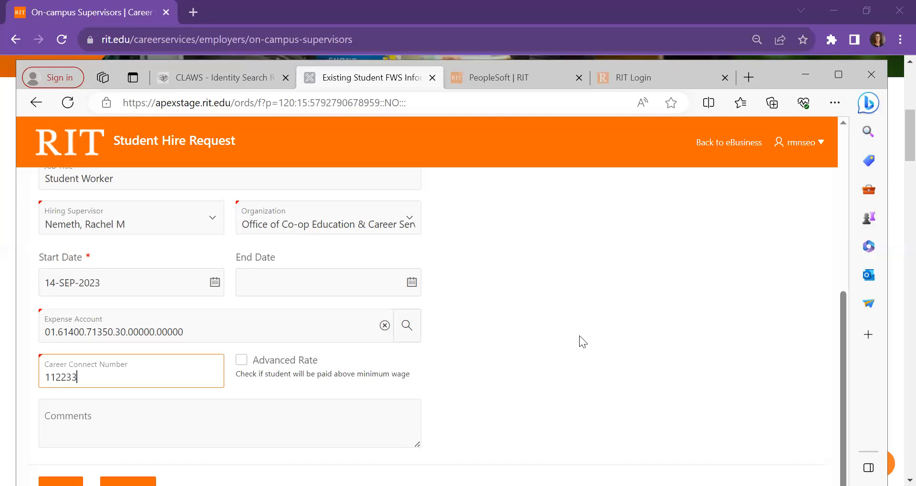
# Step: Mark the job as Advanced Rate and continue to the Advanced Level justification form
pyautogui.scroll(-1, 579, 336)
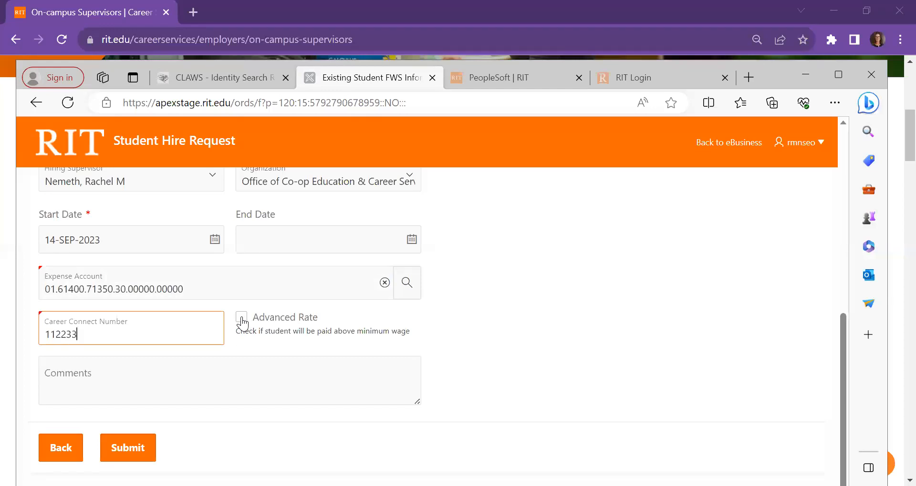
pyautogui.click(242, 319)
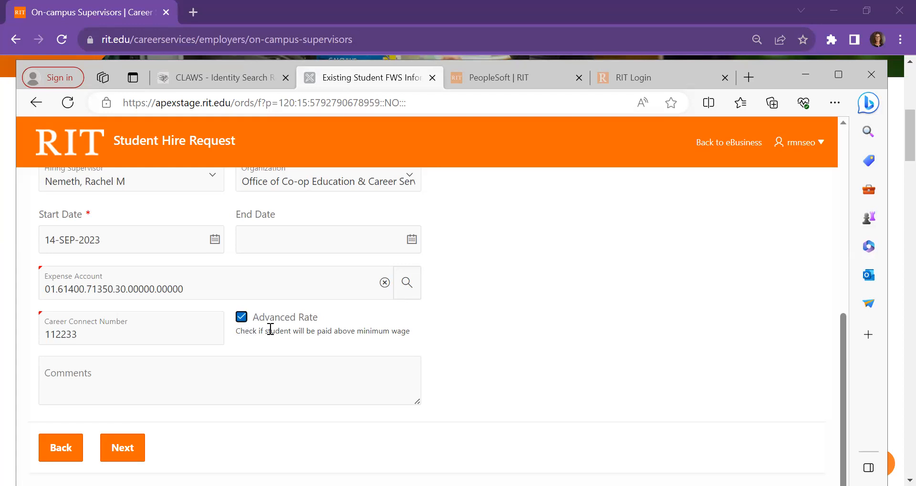
pyautogui.click(126, 456)
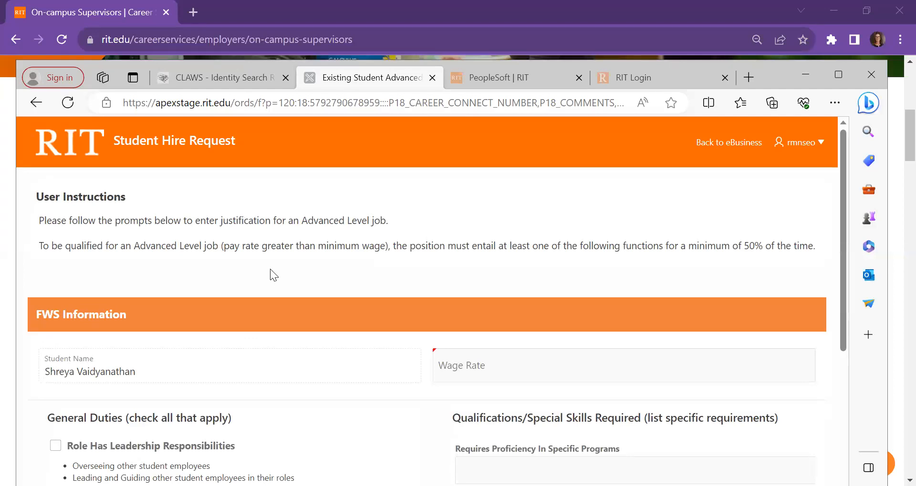
# Step: Select the leadership responsibilities, planning/executing events or special projects, and counseling responsibilities options under General Duties
pyautogui.scroll(-4, 304, 306)
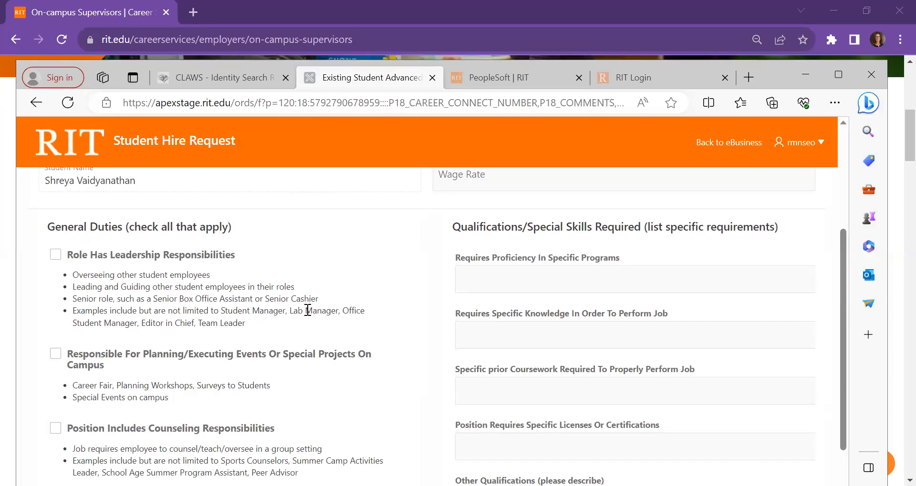
pyautogui.scroll(-2, 310, 313)
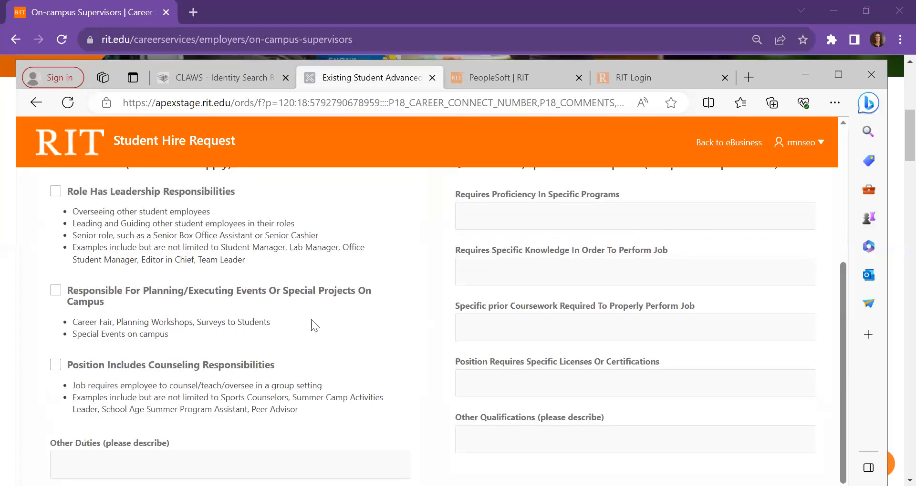
pyautogui.scroll(-1, 311, 320)
pyautogui.scroll(3, 311, 320)
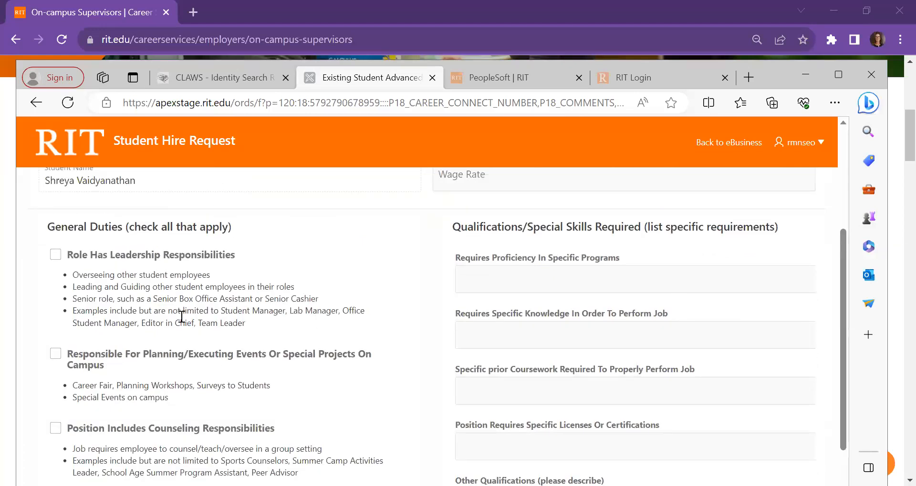
pyautogui.click(54, 256)
pyautogui.click(55, 358)
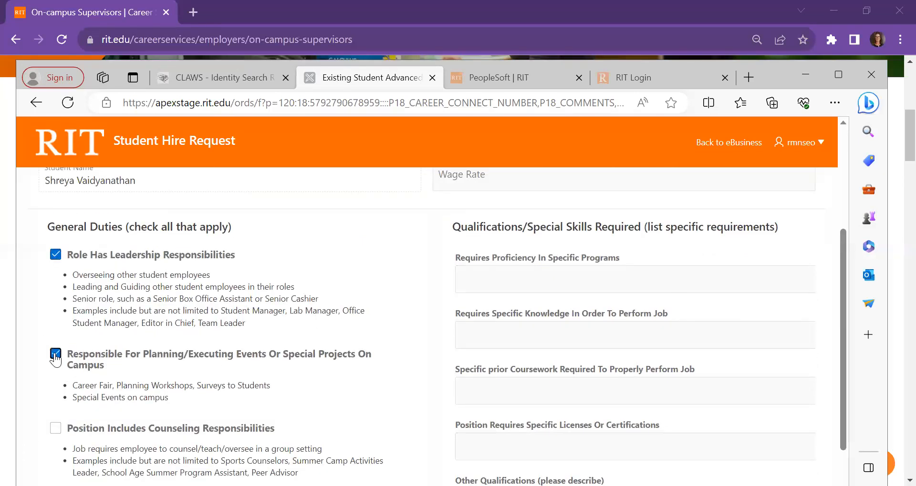
pyautogui.click(56, 431)
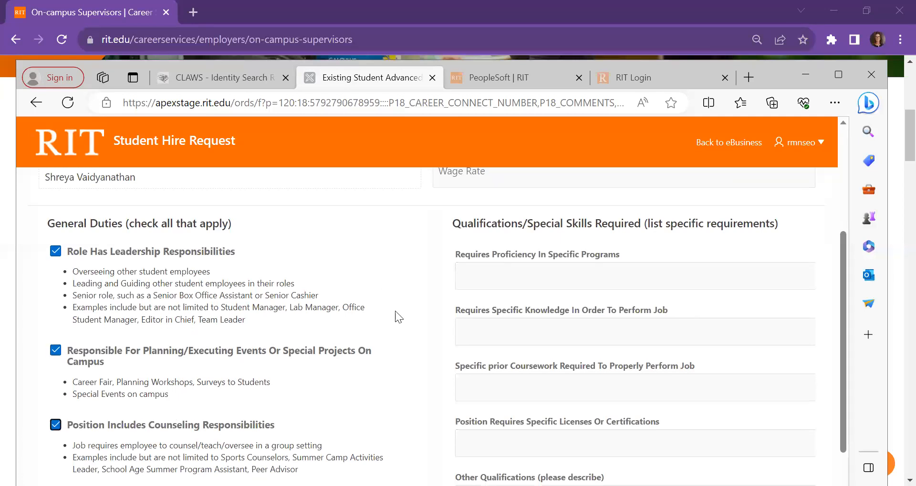
# Step: Set the student's wage rate to 17.00 in the FWS information section
pyautogui.scroll(-1, 396, 314)
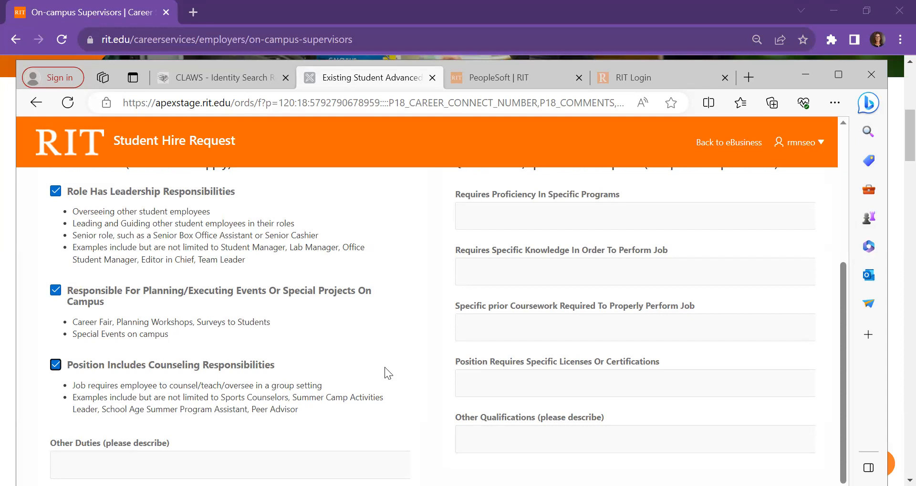
pyautogui.scroll(3, 384, 368)
pyautogui.click(474, 239)
pyautogui.write('17.00')
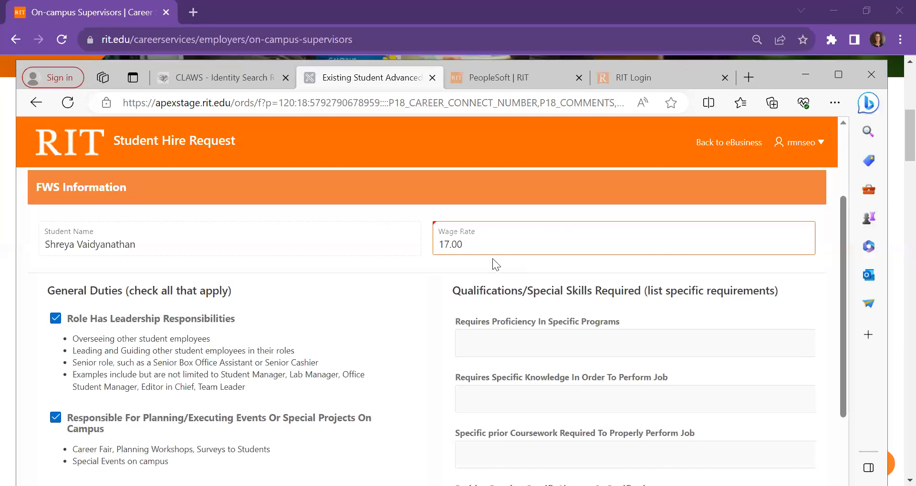
# Step: Submit the advanced-rate hire request and minimize its browser window to return to the On-campus Supervisors page
pyautogui.scroll(-1, 359, 260)
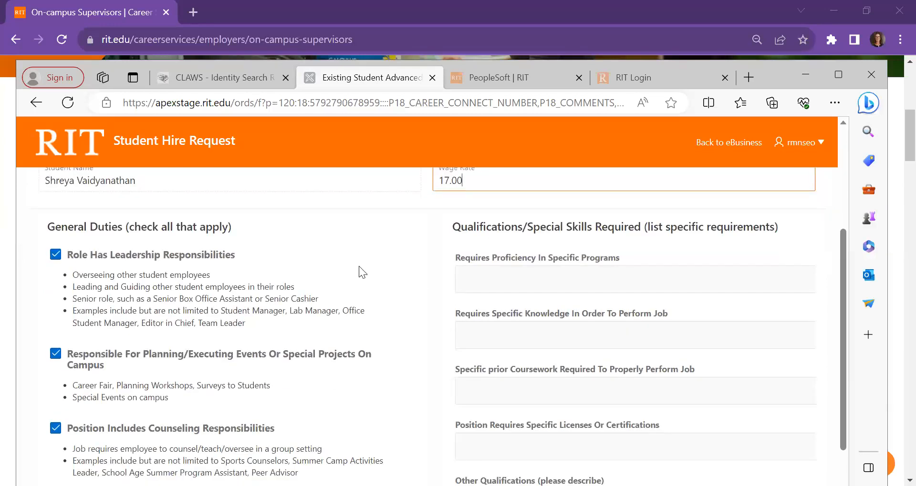
pyautogui.scroll(-3, 359, 266)
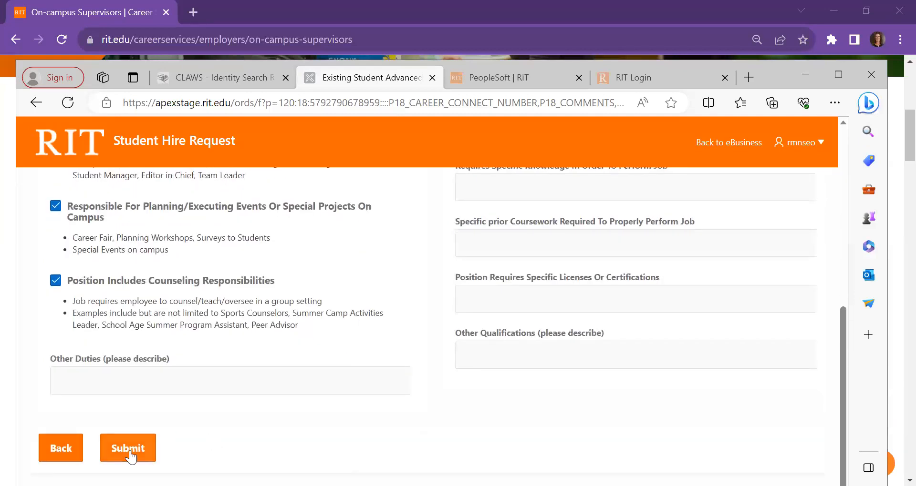
pyautogui.click(129, 456)
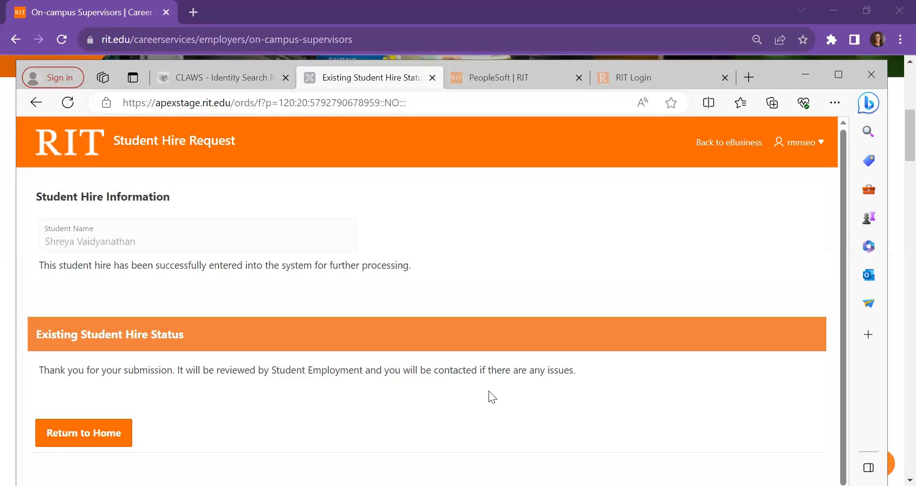
pyautogui.click(806, 76)
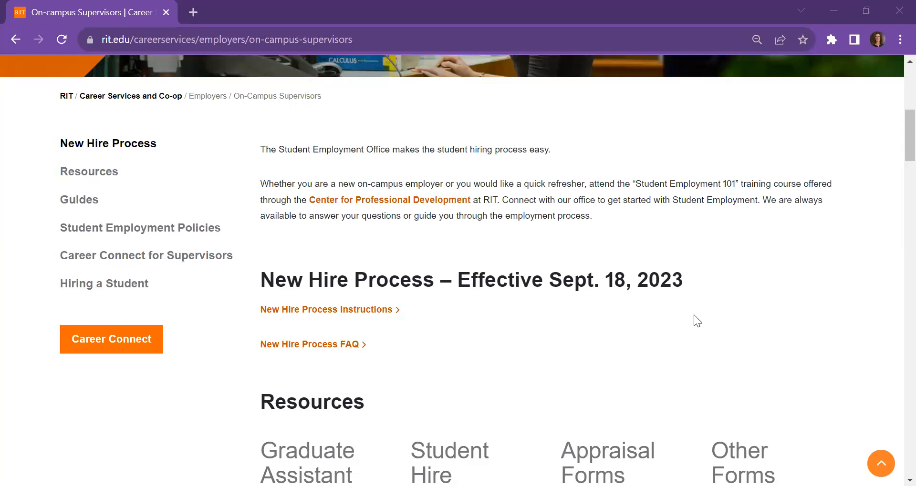